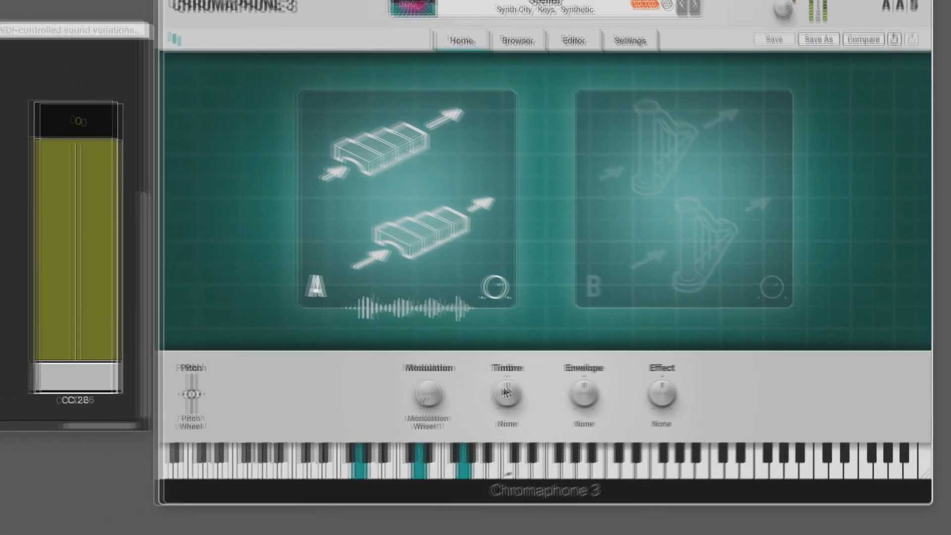
# Try the Timbre and Envelope macros at low and high amounts, and reset both to their default values
pyautogui.moveTo(505, 392); pyautogui.dragTo(505, 442)
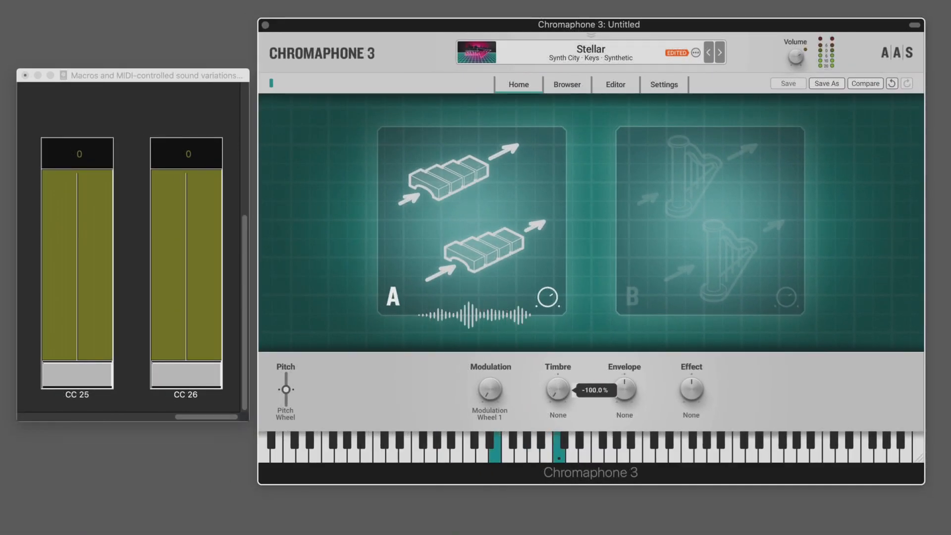
pyautogui.moveTo(562, 402); pyautogui.dragTo(562, 319)
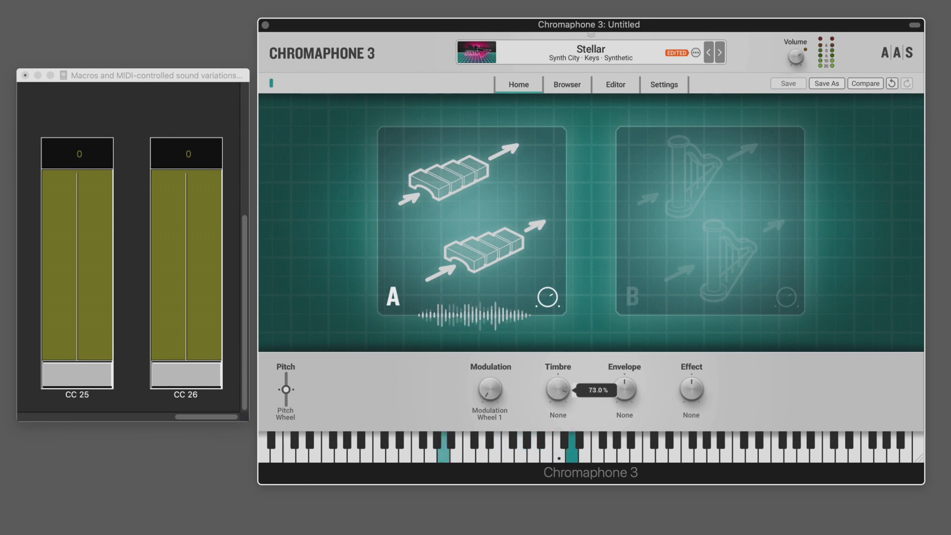
pyautogui.moveTo(562, 388); pyautogui.dragTo(562, 419)
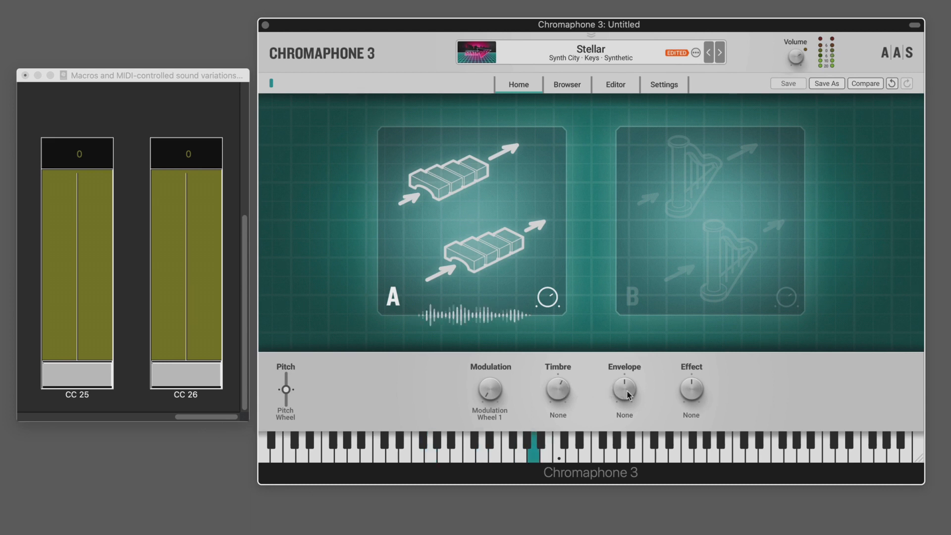
pyautogui.moveTo(623, 391); pyautogui.dragTo(623, 340)
pyautogui.moveTo(624, 388); pyautogui.dragTo(624, 487)
pyautogui.moveTo(555, 388); pyautogui.dragTo(555, 358)
pyautogui.doubleClick(560, 392)
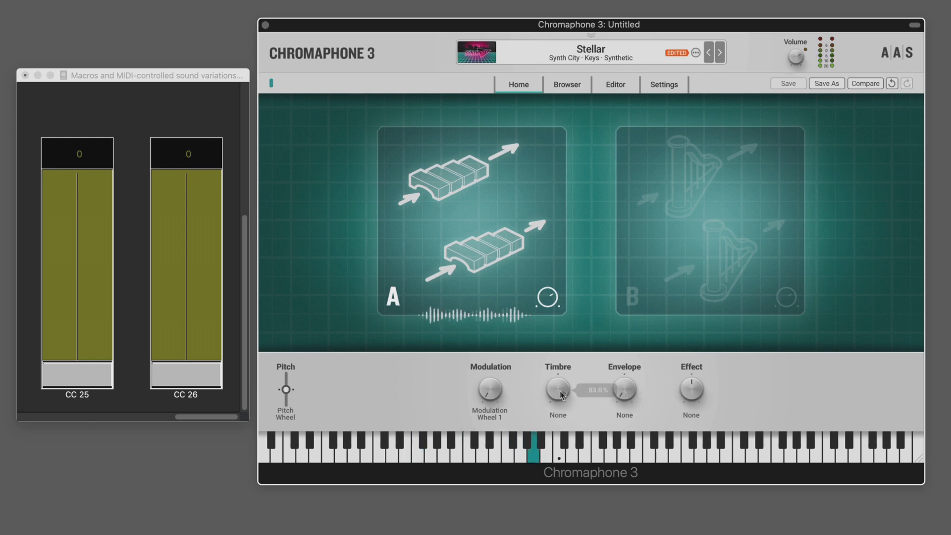
pyautogui.doubleClick(630, 392)
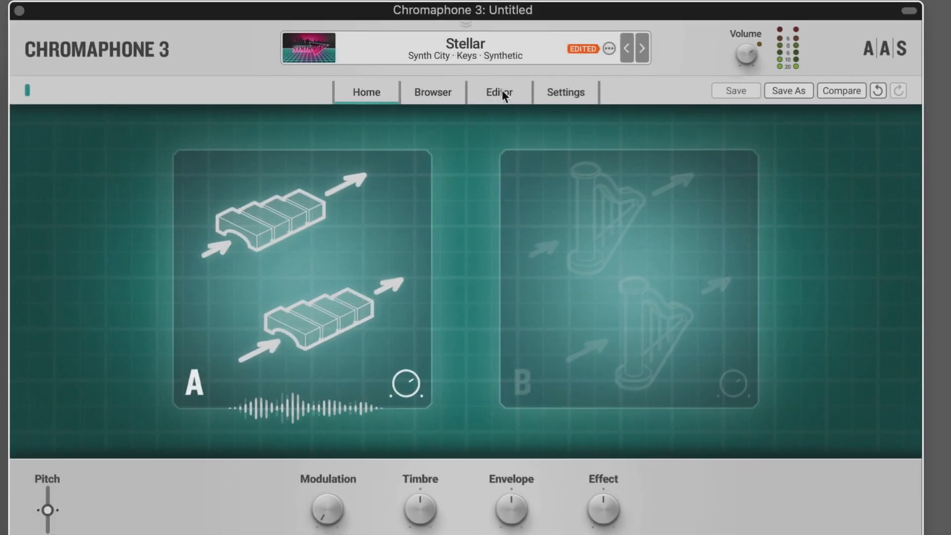
# In the editor, raise the Modulation macro's Vibrato Amount and Vibrato Rate depths, and test the macro before returning it to 0%
pyautogui.click(533, 89)
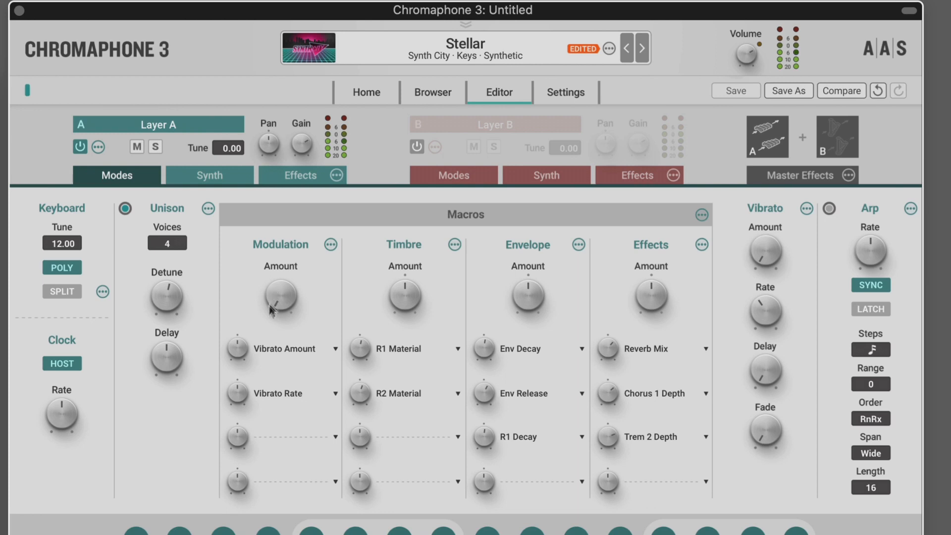
pyautogui.moveTo(278, 304); pyautogui.dragTo(279, 305)
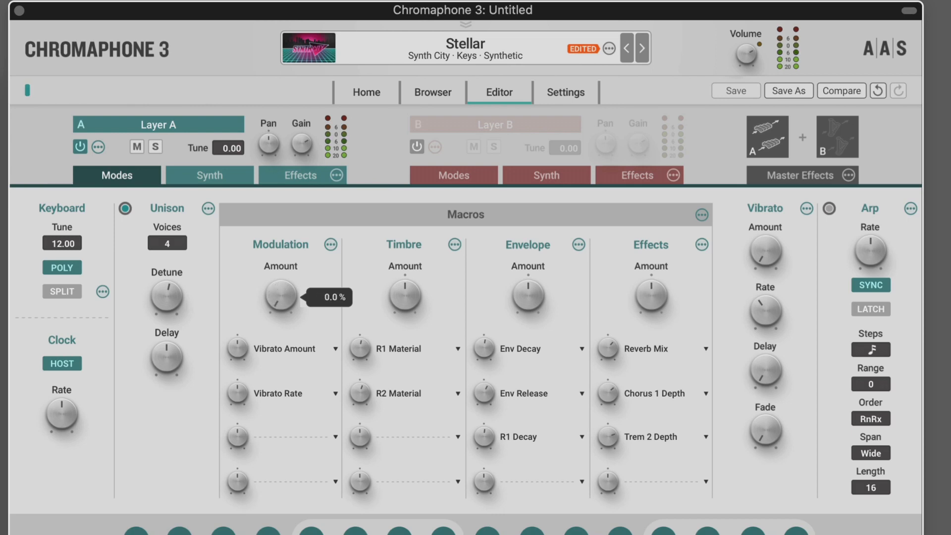
pyautogui.moveTo(238, 350); pyautogui.dragTo(238, 351)
pyautogui.moveTo(237, 394); pyautogui.dragTo(238, 393)
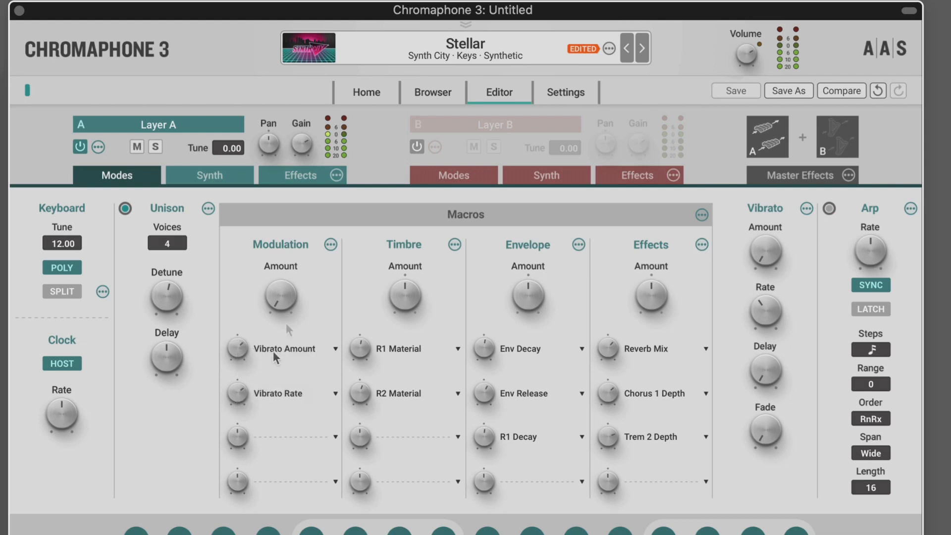
pyautogui.moveTo(281, 305); pyautogui.dragTo(280, 306)
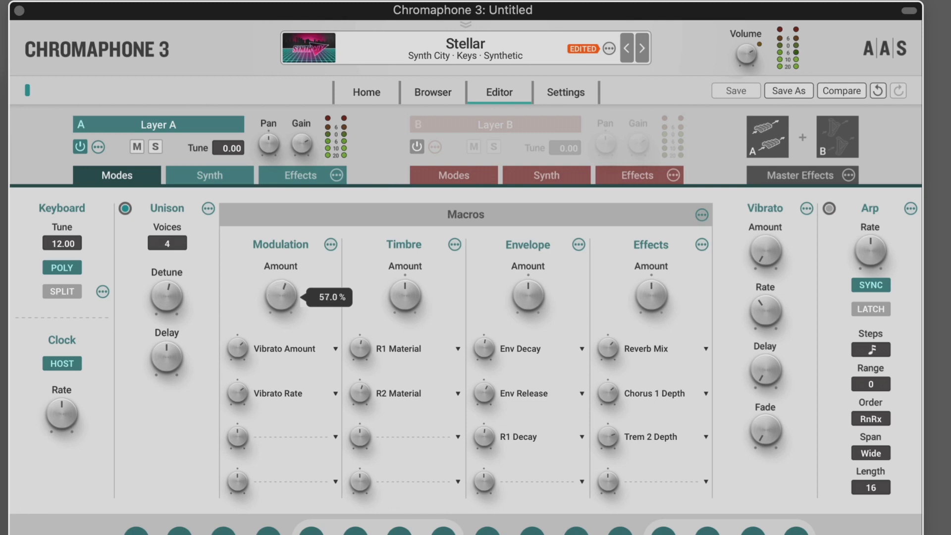
pyautogui.moveTo(281, 305); pyautogui.dragTo(281, 305)
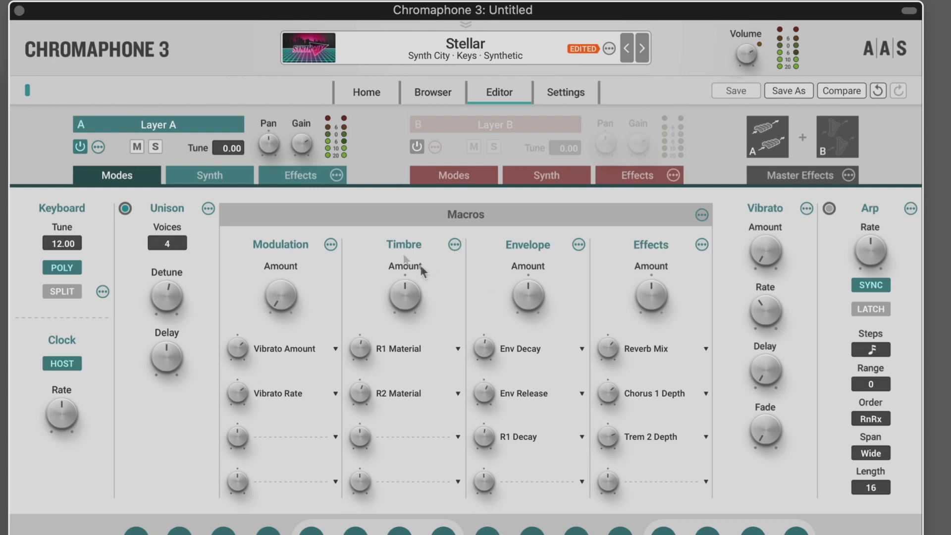
# Inspect layer A's resonators and sweep the Timbre macro to hear its effect on the R1 and R2 Material targets
pyautogui.click(226, 177)
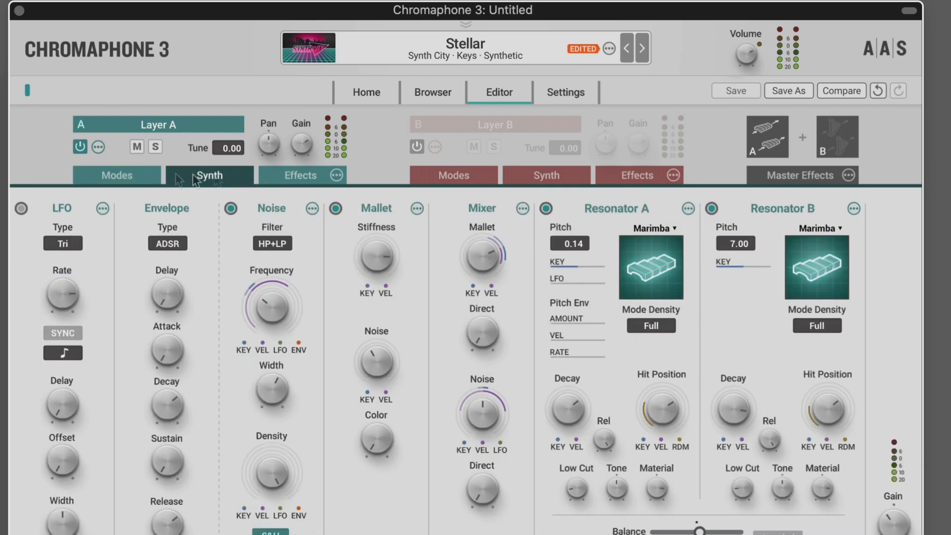
pyautogui.click(143, 181)
pyautogui.moveTo(403, 298); pyautogui.dragTo(403, 298)
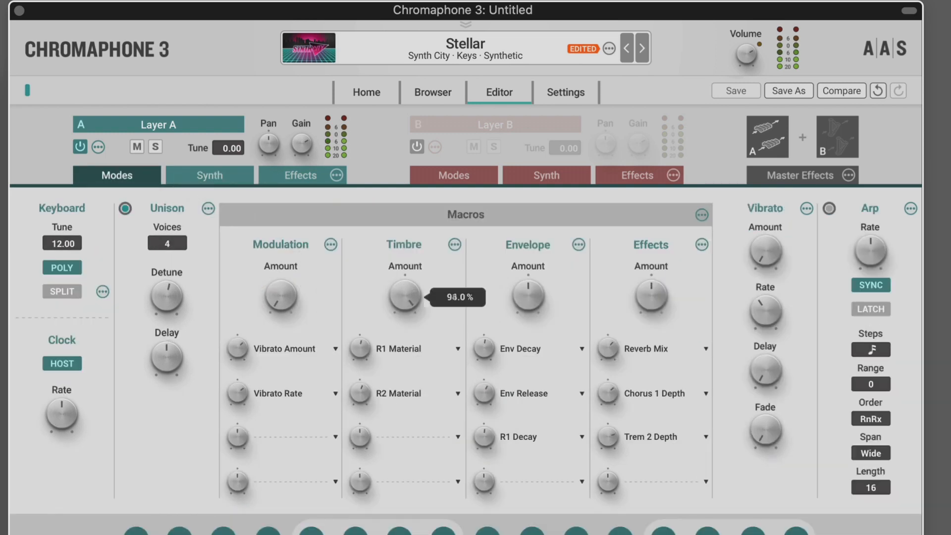
pyautogui.moveTo(403, 298); pyautogui.dragTo(405, 348)
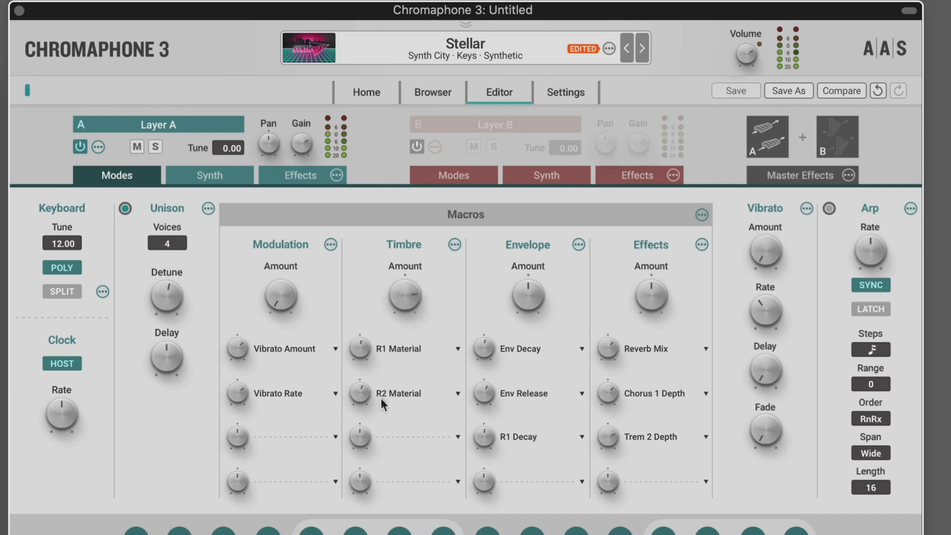
pyautogui.moveTo(405, 295); pyautogui.dragTo(406, 295)
# Try the Envelope macro's amount and review the effects chain of layer A
pyautogui.moveTo(539, 284); pyautogui.dragTo(540, 276)
pyautogui.click(302, 174)
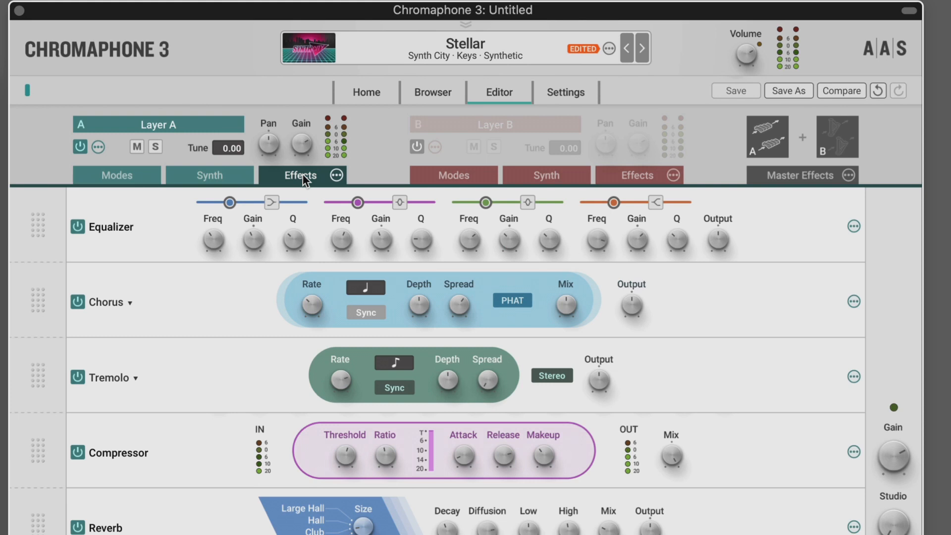
pyautogui.click(119, 178)
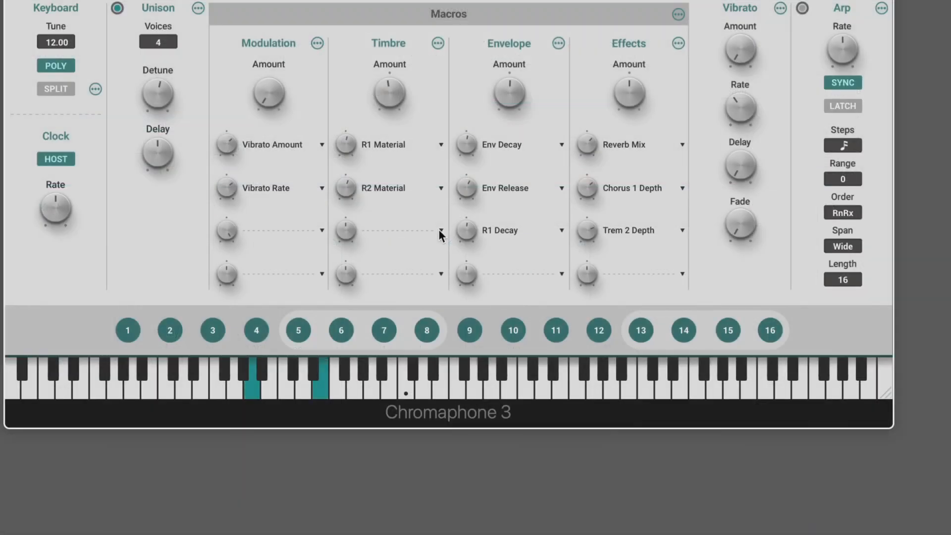
# Assign Resonator 2 Material to the Timbre macro's third slot and Resonator 2 Hit Position to its fourth slot
pyautogui.click(440, 230)
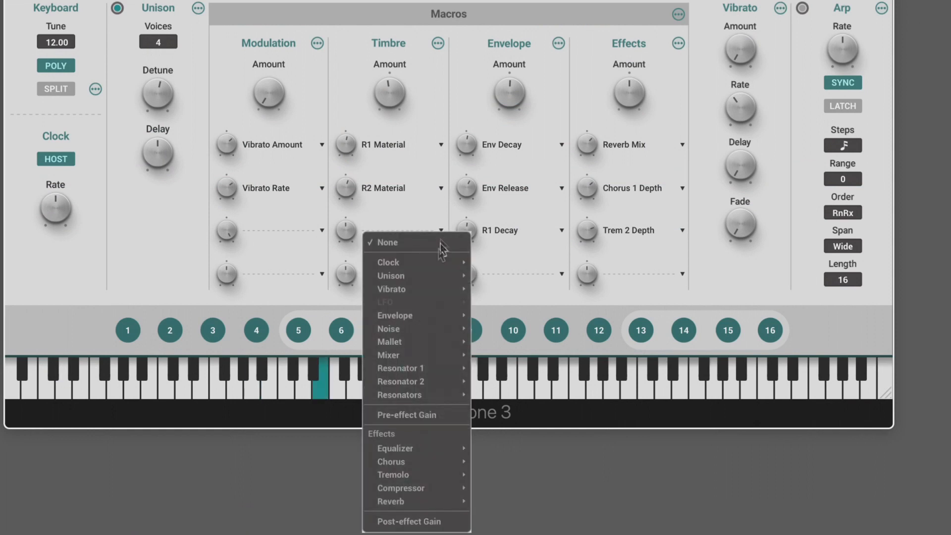
pyautogui.moveTo(429, 382)
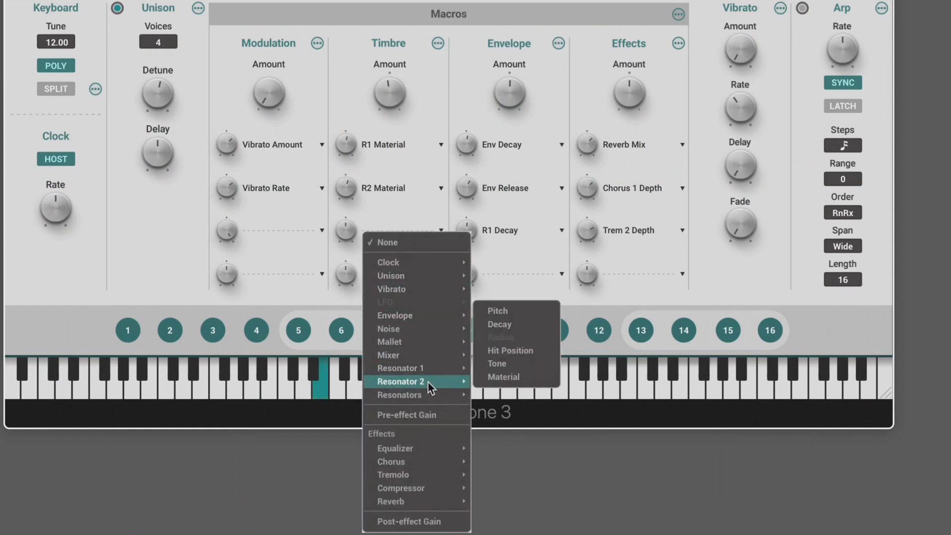
pyautogui.click(504, 378)
pyautogui.click(440, 274)
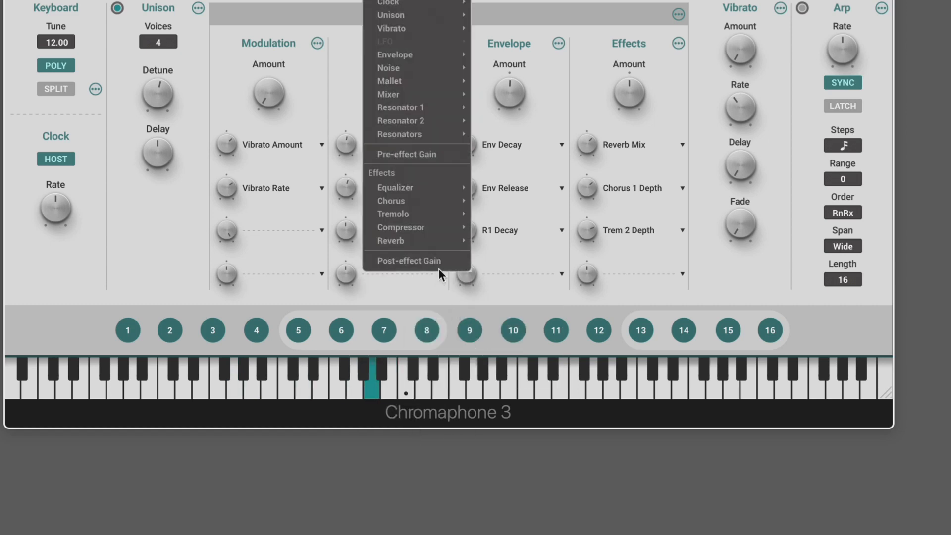
pyautogui.moveTo(424, 228)
pyautogui.moveTo(425, 121)
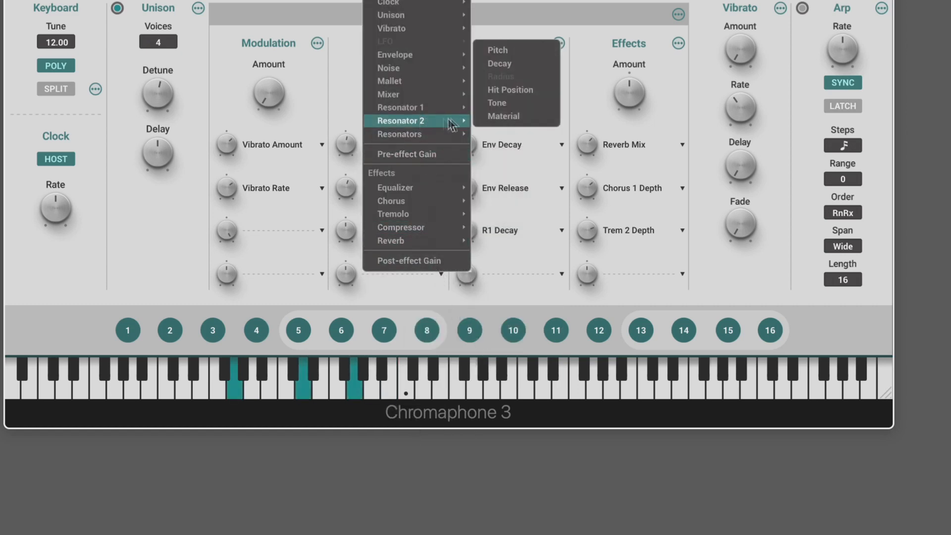
pyautogui.click(508, 90)
# Raise the depth of the third Timbre slot, lower that of R2 Hit Position, and test the macro's amount
pyautogui.moveTo(346, 231); pyautogui.dragTo(347, 173)
pyautogui.moveTo(345, 276); pyautogui.dragTo(345, 324)
pyautogui.moveTo(385, 93); pyautogui.dragTo(385, 117)
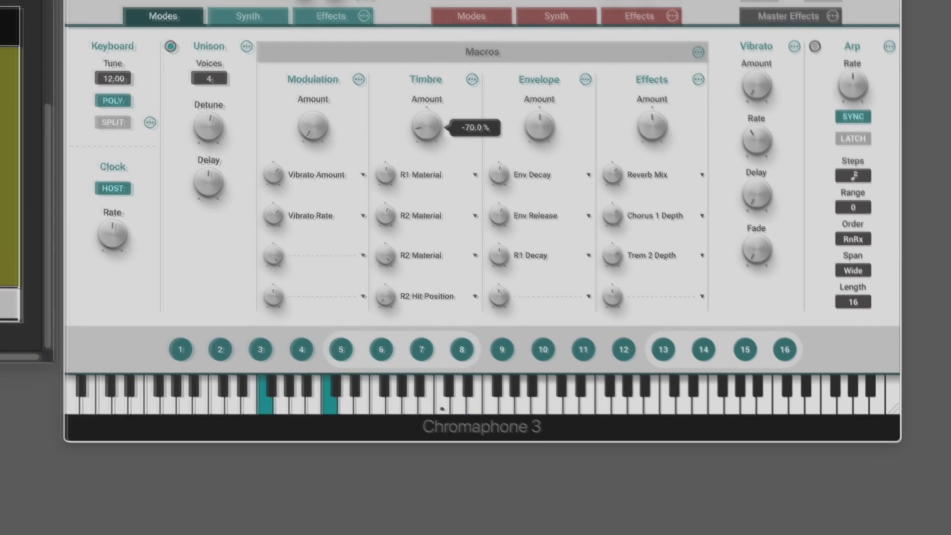
pyautogui.moveTo(426, 148); pyautogui.dragTo(426, 126)
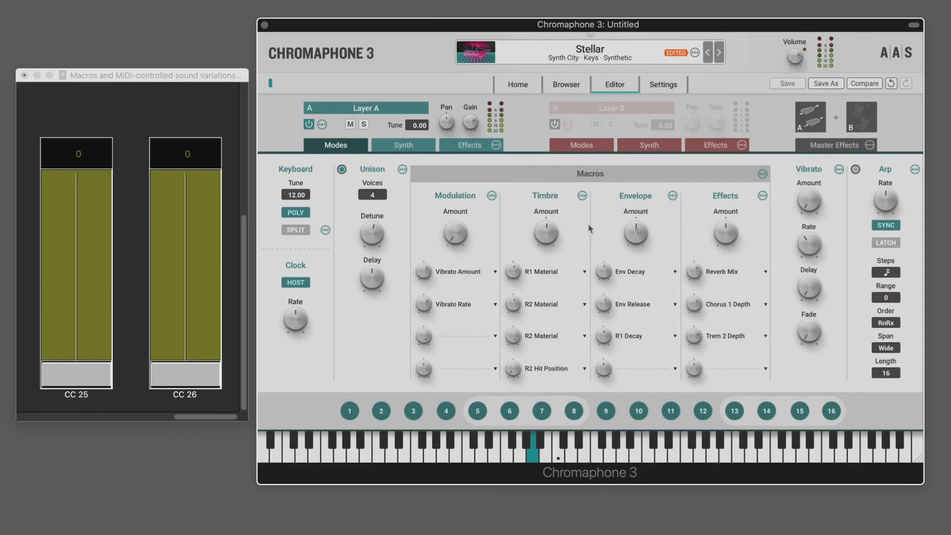
# Replace layer A's Chorus effect with a Delay, set its time to a dotted eighth note, and lower its feedback
pyautogui.click(469, 145)
pyautogui.click(343, 237)
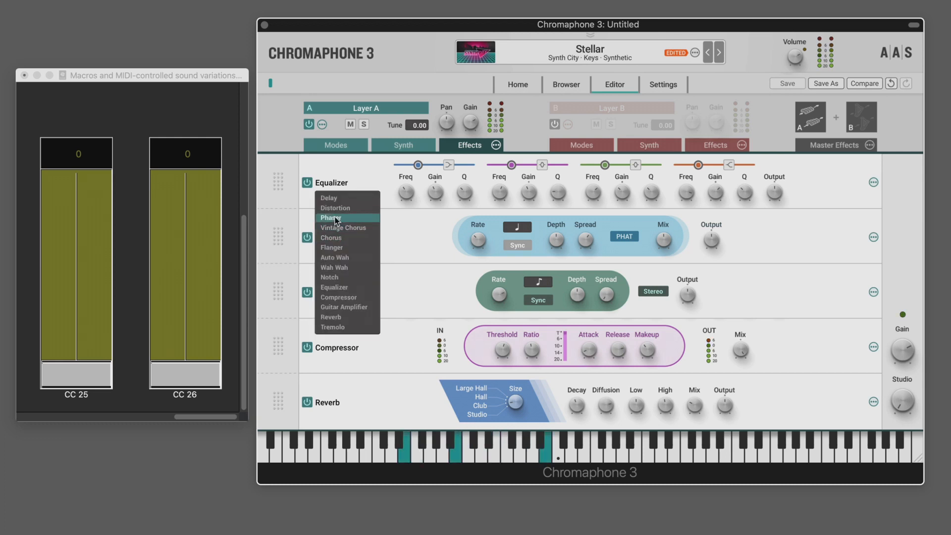
pyautogui.click(334, 197)
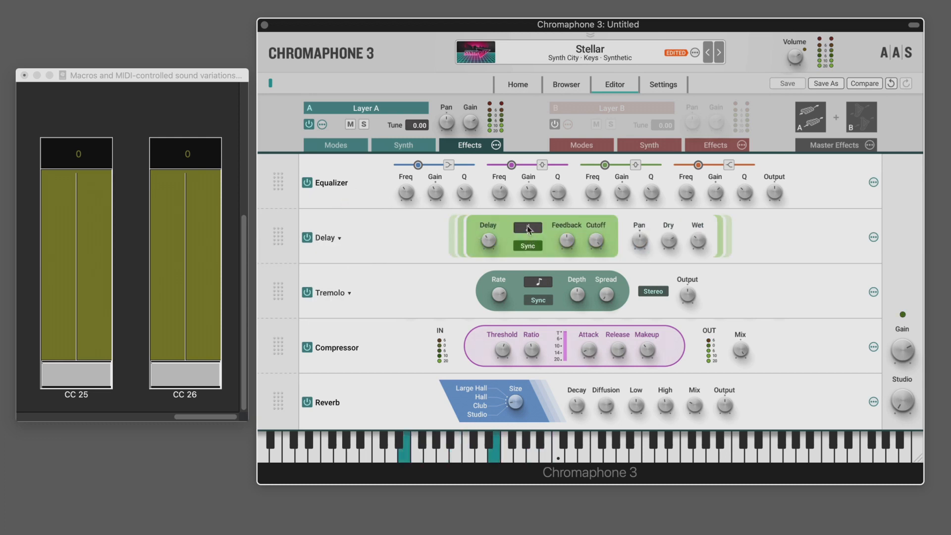
pyautogui.click(527, 227)
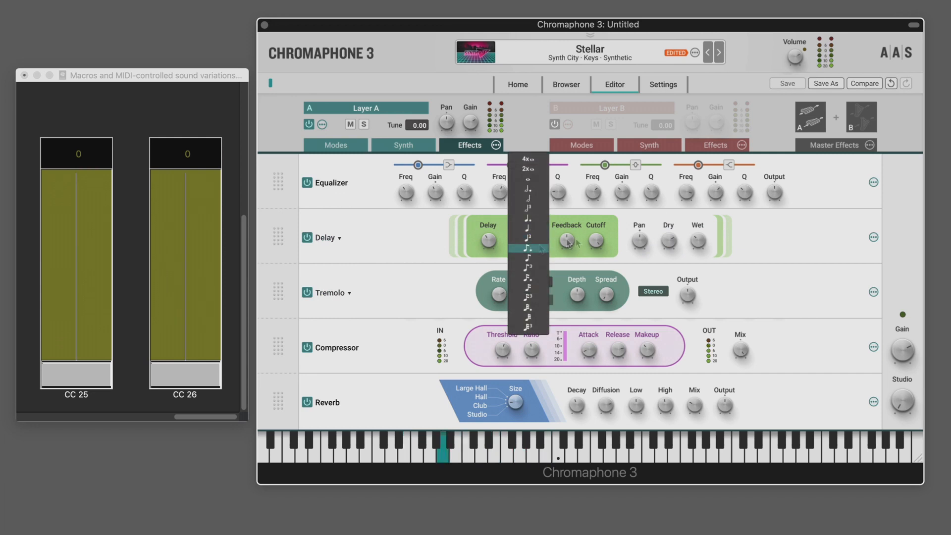
pyautogui.click(529, 247)
pyautogui.moveTo(566, 239); pyautogui.dragTo(566, 257)
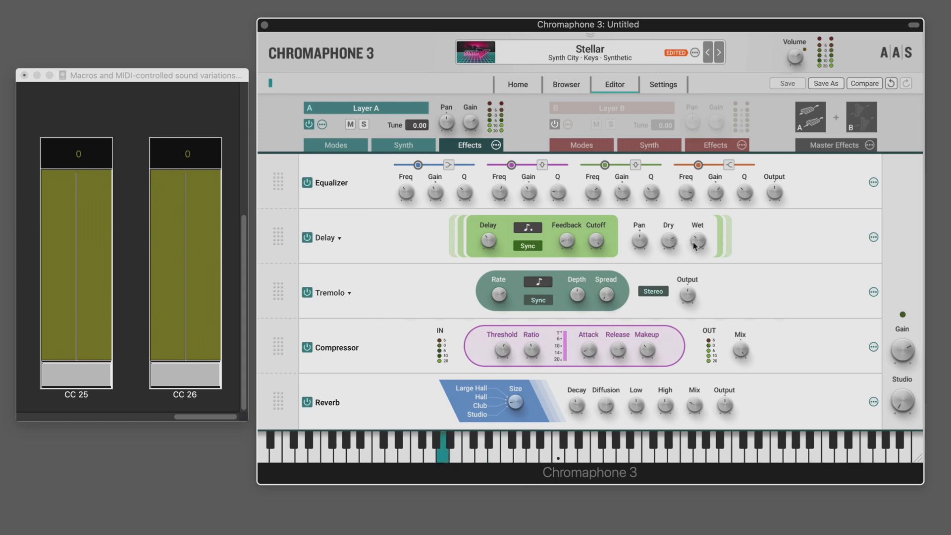
# Reassign the Effects macro's second slot, which targets Chorus 1 Depth, to the Delay's Wet level
pyautogui.click(348, 145)
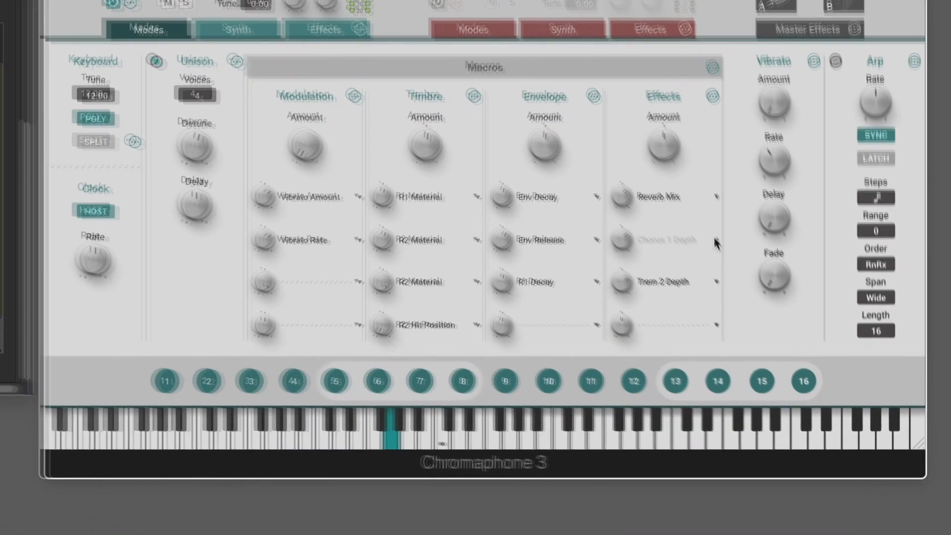
pyautogui.click(752, 288)
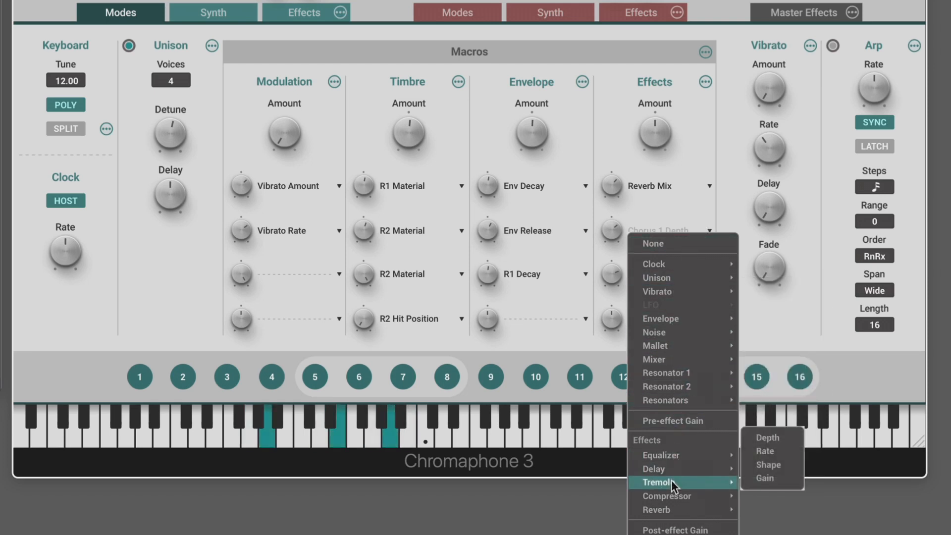
pyautogui.moveTo(670, 470)
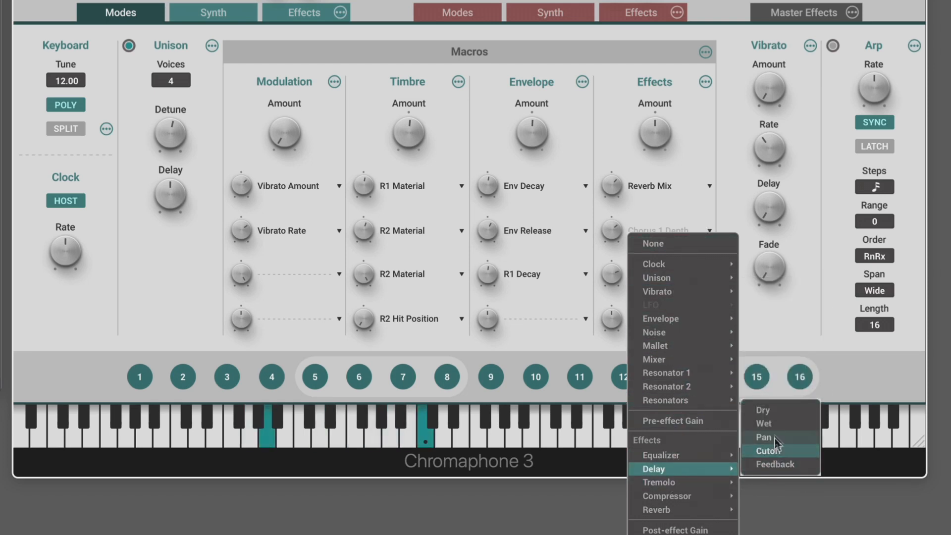
pyautogui.click(765, 424)
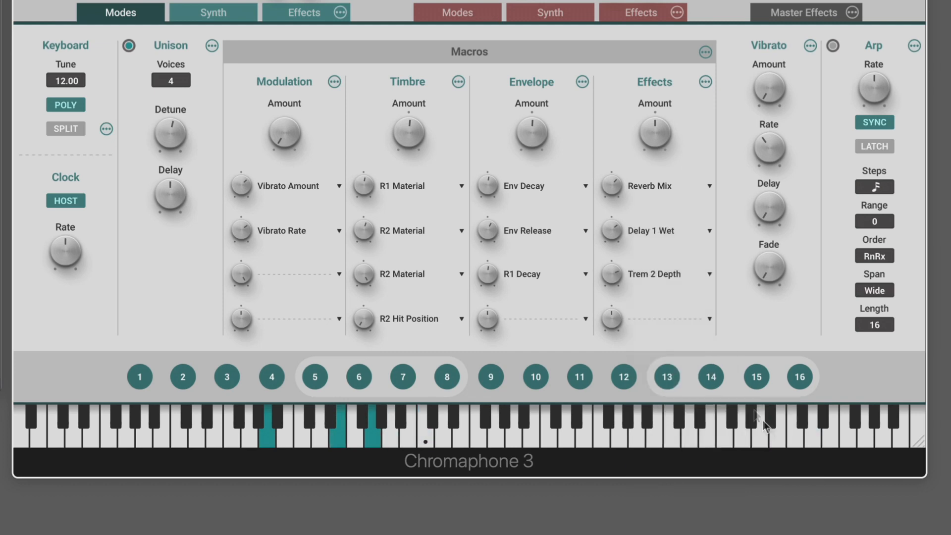
# Adjust the Effects macro's Reverb Mix and Delay 1 Wet depths, and test the Effects and Timbre macros together
pyautogui.click(613, 185)
pyautogui.moveTo(612, 186); pyautogui.dragTo(612, 181)
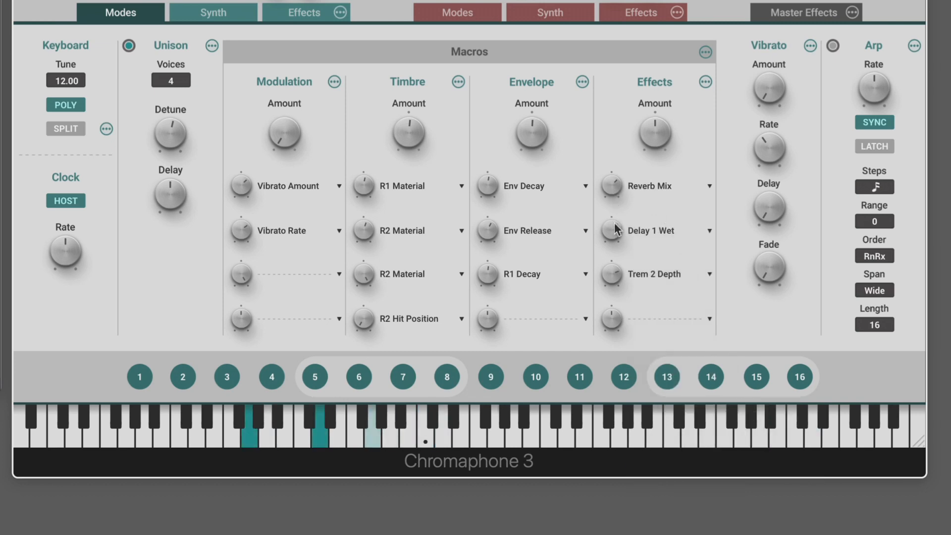
pyautogui.click(613, 187)
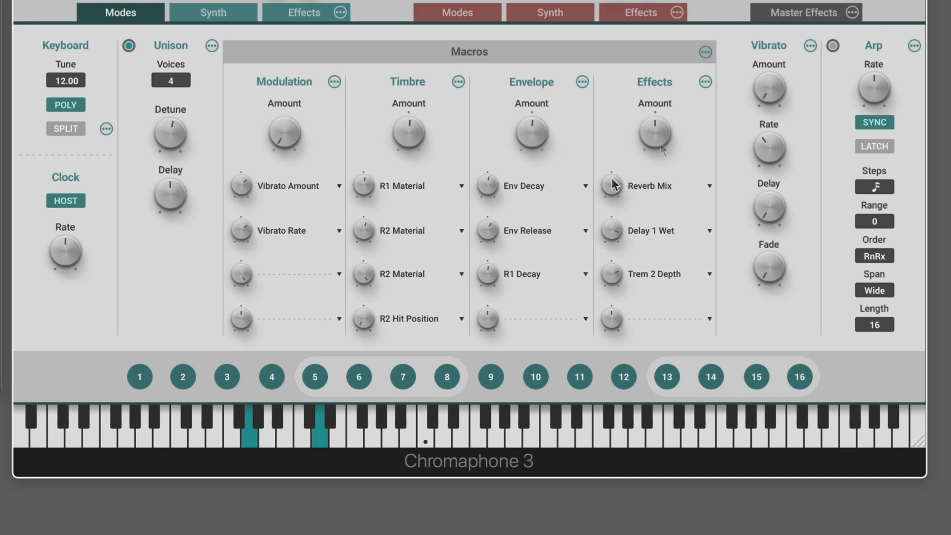
pyautogui.moveTo(655, 133); pyautogui.dragTo(655, 110)
pyautogui.moveTo(403, 136)
pyautogui.mouseDown()
pyautogui.moveTo(403, 171)
pyautogui.moveTo(403, 85)
pyautogui.moveTo(403, 133)
pyautogui.mouseUp()
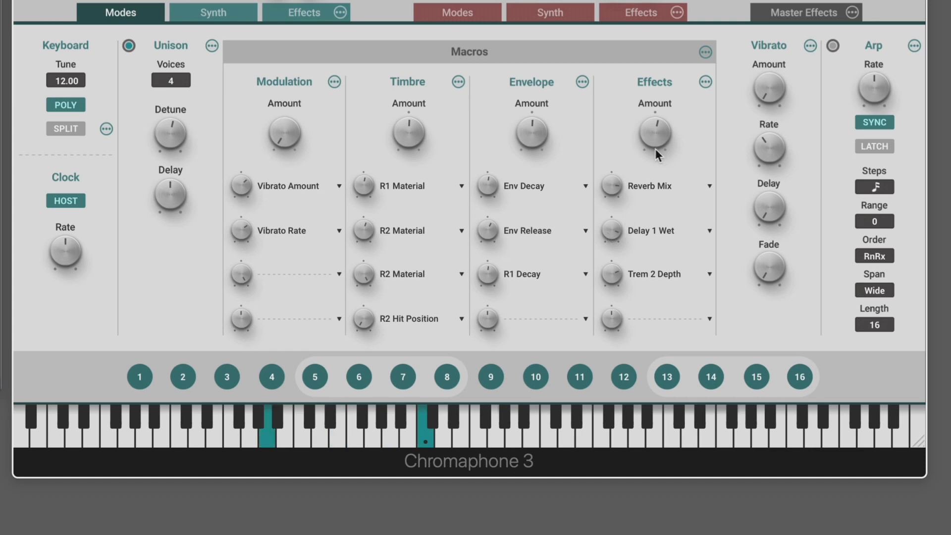
pyautogui.moveTo(658, 130); pyautogui.dragTo(658, 131)
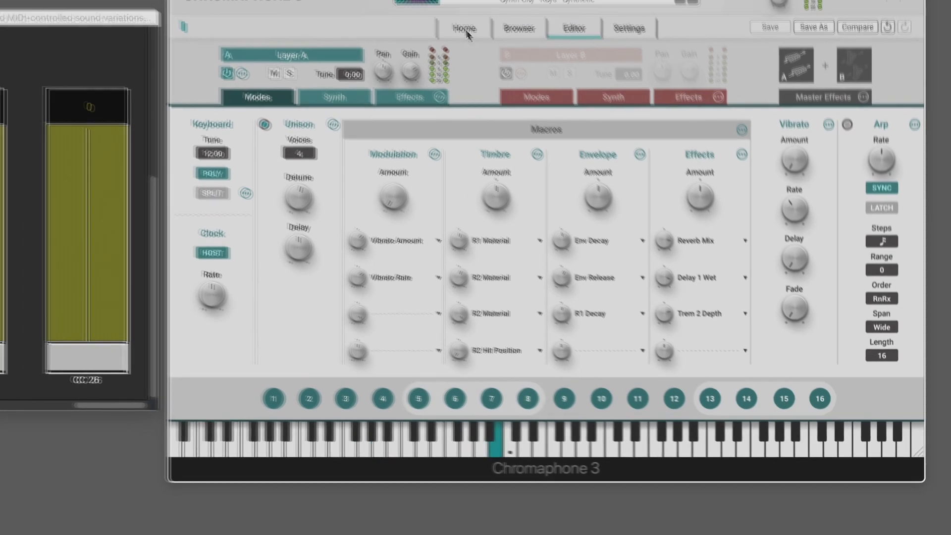
# Compare the macro knobs on the Home page with the macro section in the editor, ending on the Home page
pyautogui.click(439, 2)
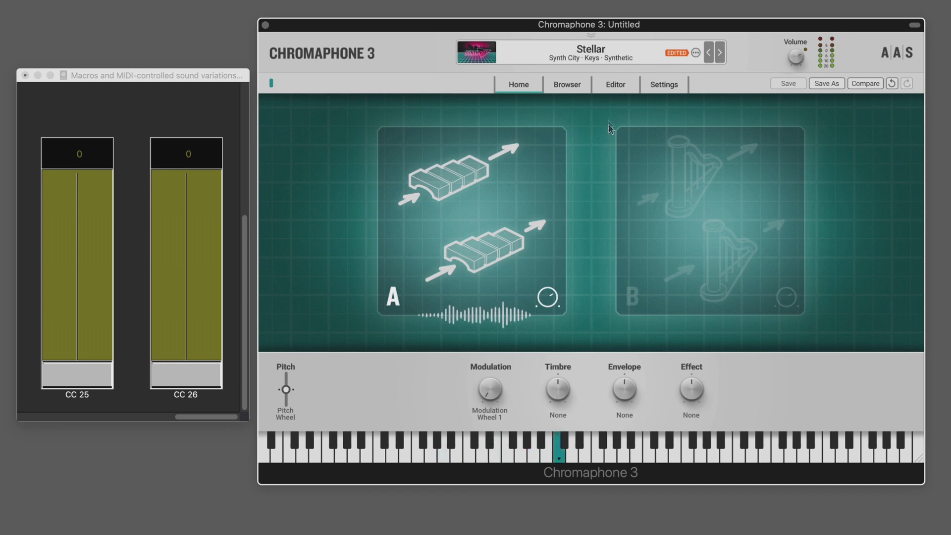
pyautogui.click(613, 87)
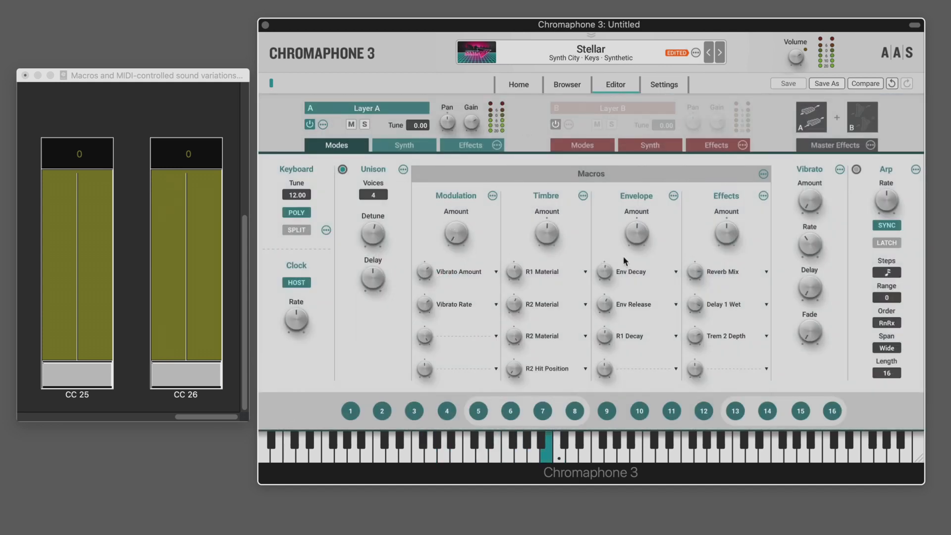
pyautogui.click(519, 87)
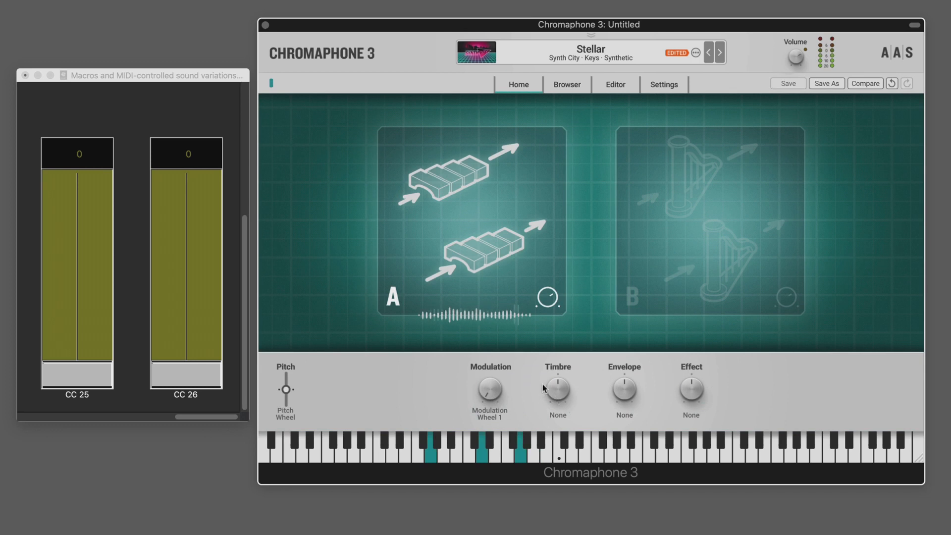
# Test how the Timbre and Effect macro knobs shape the Stellar sound by varying both on the Home page
pyautogui.moveTo(556, 390); pyautogui.dragTo(556, 366)
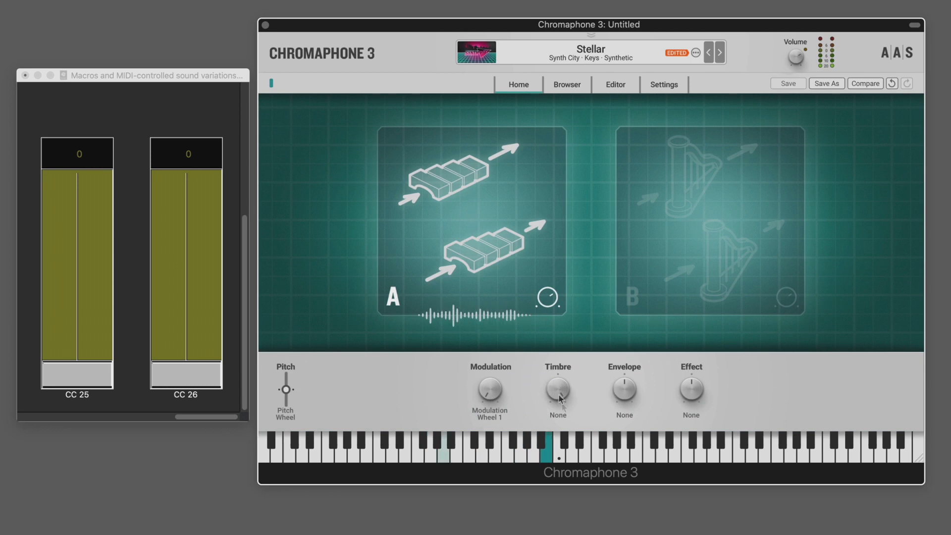
pyautogui.moveTo(688, 390); pyautogui.dragTo(689, 373)
pyautogui.moveTo(559, 390); pyautogui.dragTo(560, 396)
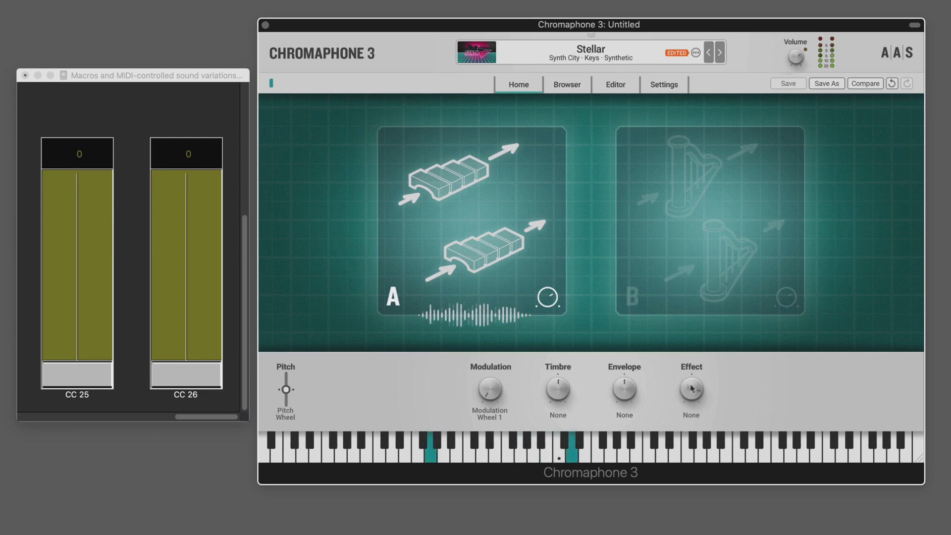
pyautogui.moveTo(691, 389); pyautogui.dragTo(691, 392)
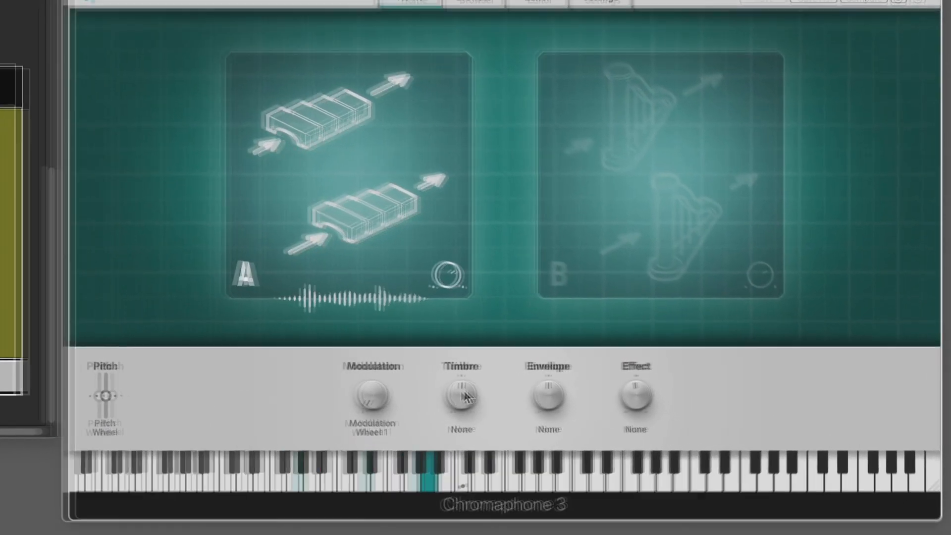
# Assign MIDI Control Change 25 to the Timbre macro and Control Change 26 to the Effect macro
pyautogui.rightClick(515, 392)
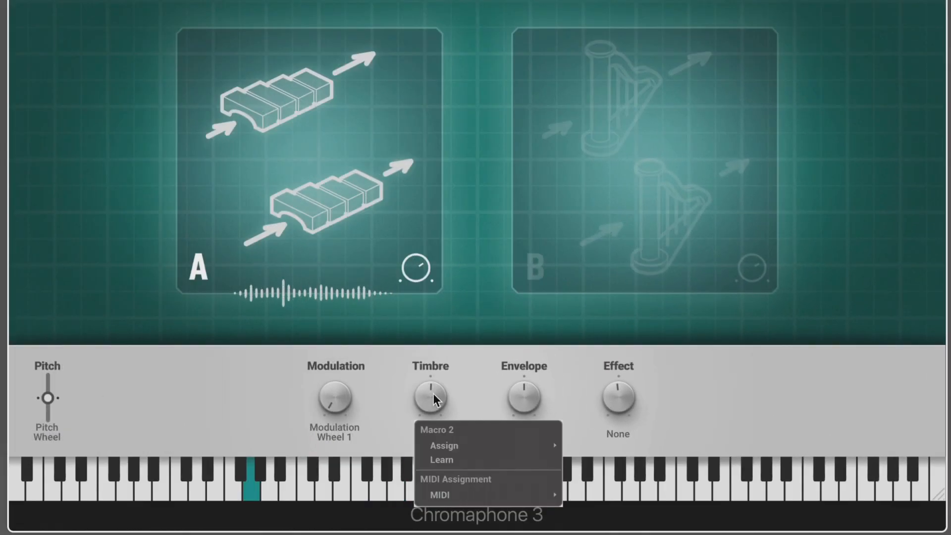
pyautogui.moveTo(450, 445)
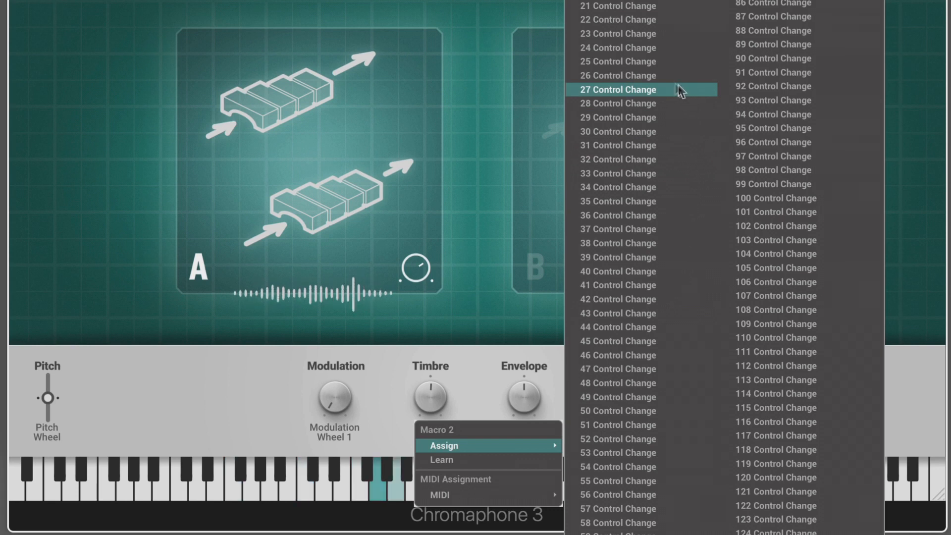
pyautogui.click(626, 62)
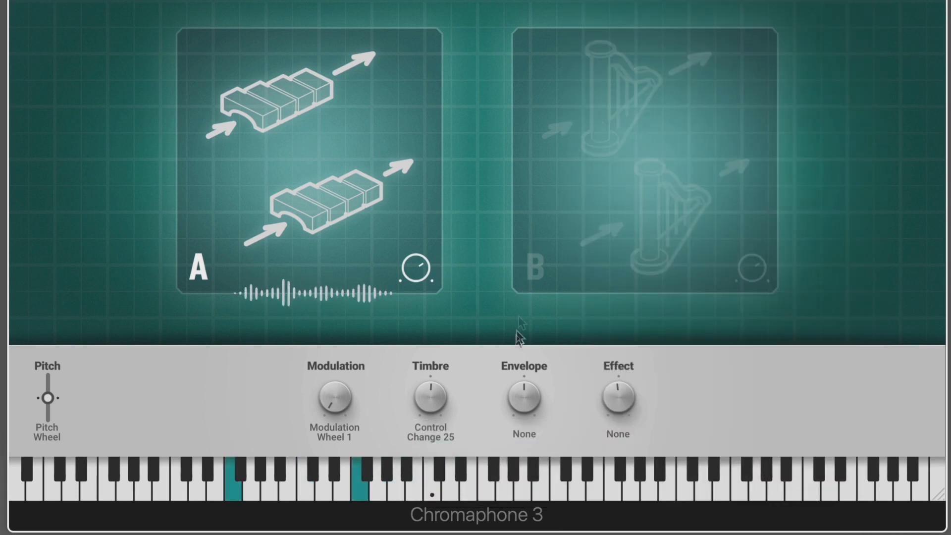
pyautogui.rightClick(622, 394)
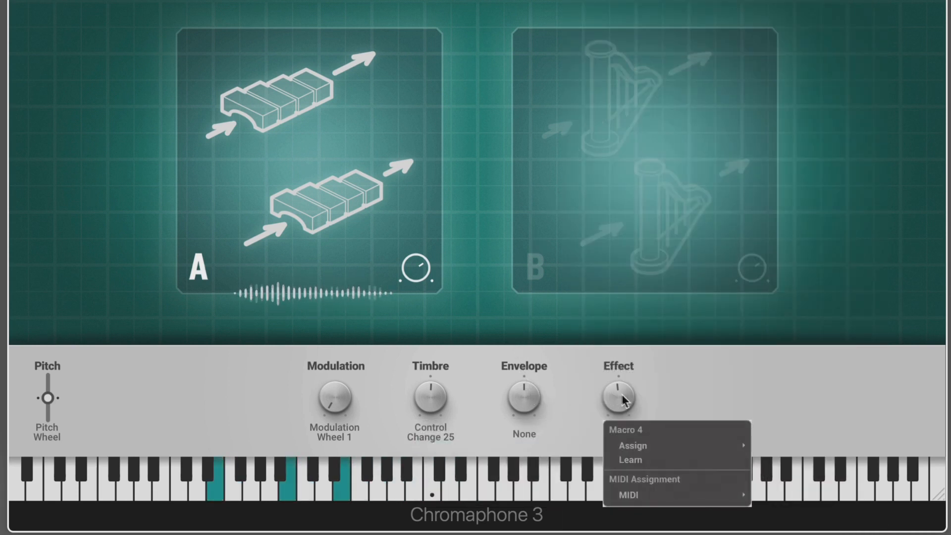
pyautogui.moveTo(635, 445)
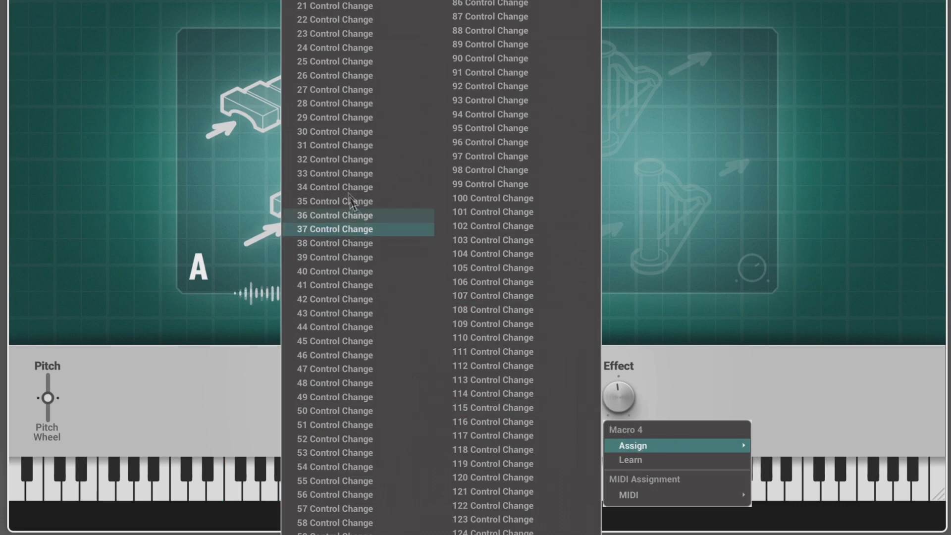
pyautogui.click(329, 75)
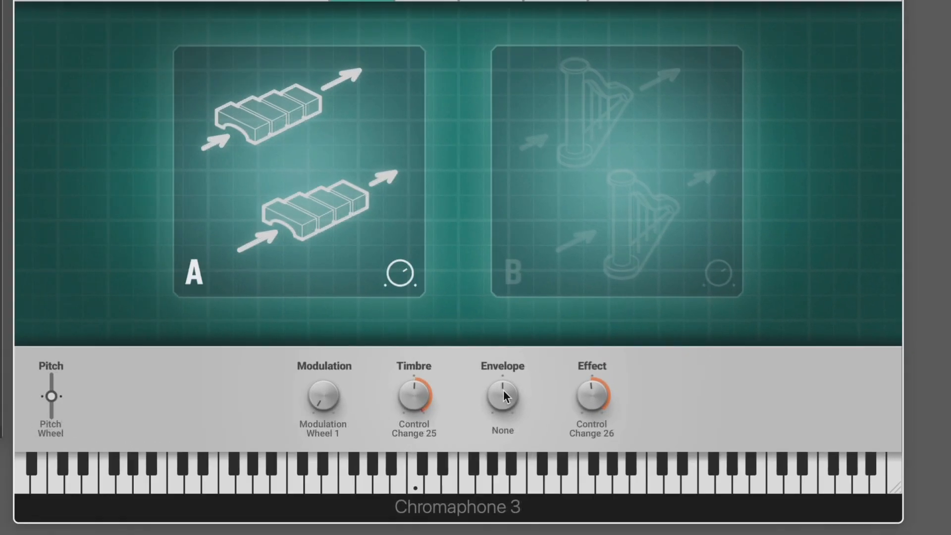
# Start MIDI Learn for the Envelope macro and open the Settings page with the macro MIDI assignments
pyautogui.rightClick(588, 401)
pyautogui.click(516, 452)
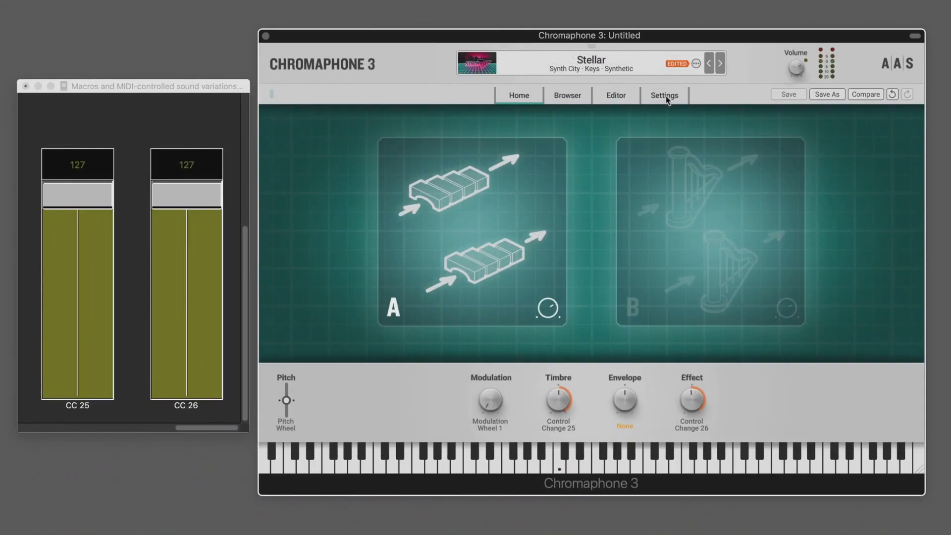
pyautogui.click(666, 95)
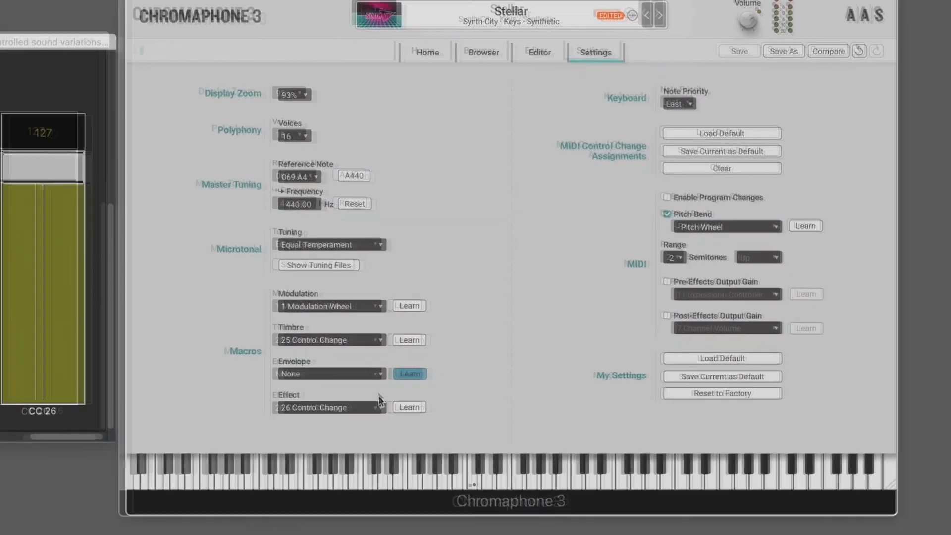